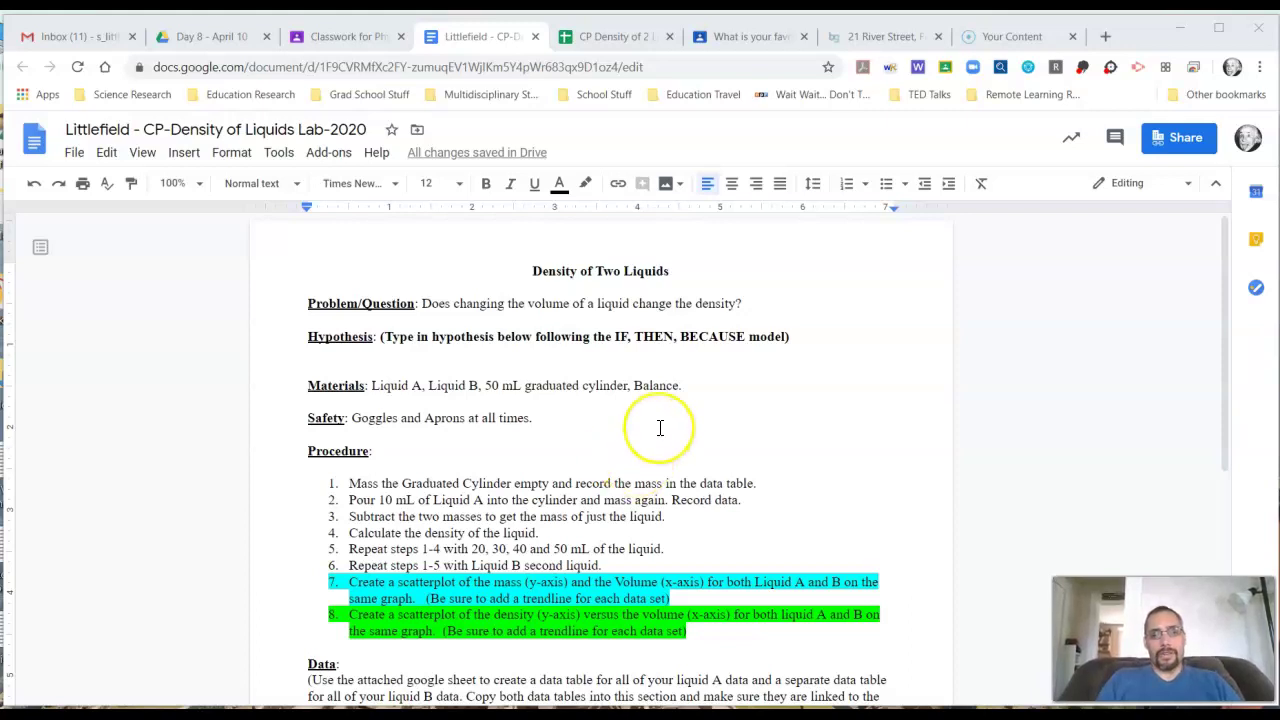
# Review the Hypothesis and Problem/Question text, then delete the blank line below Hypothesis.
pyautogui.scroll(-1, 660, 428)
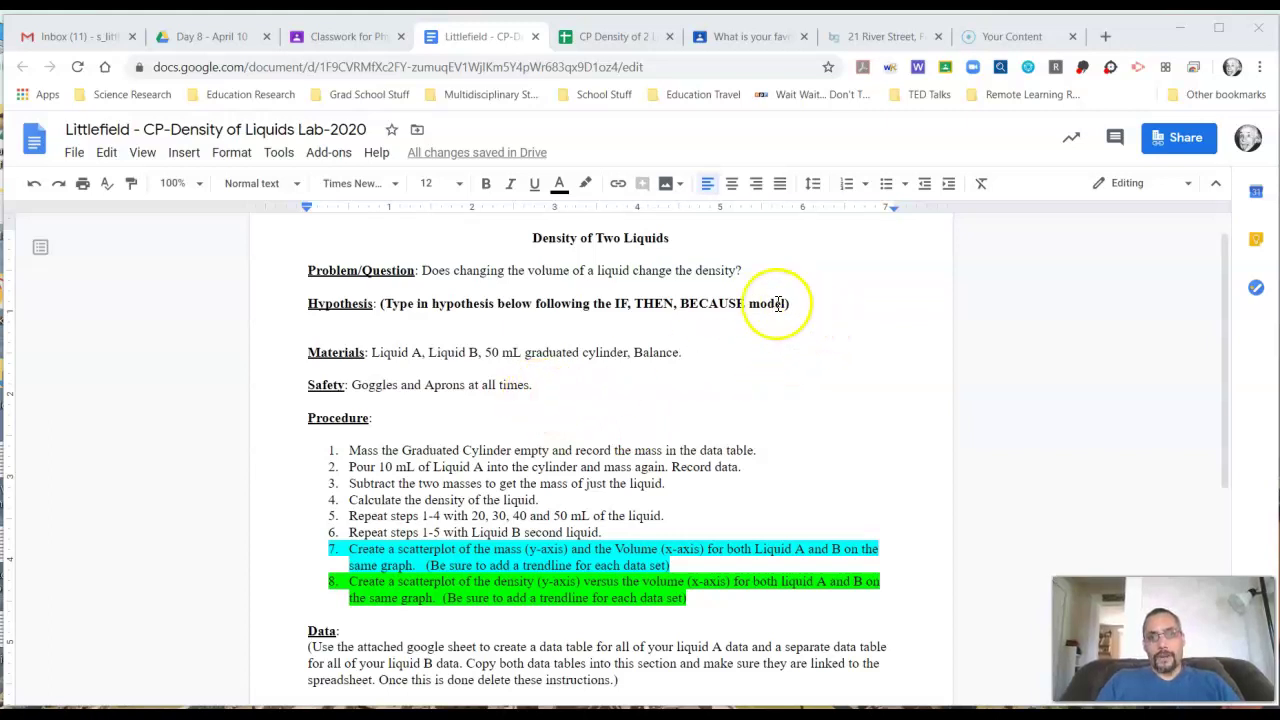
pyautogui.moveTo(380, 303); pyautogui.dragTo(777, 303)
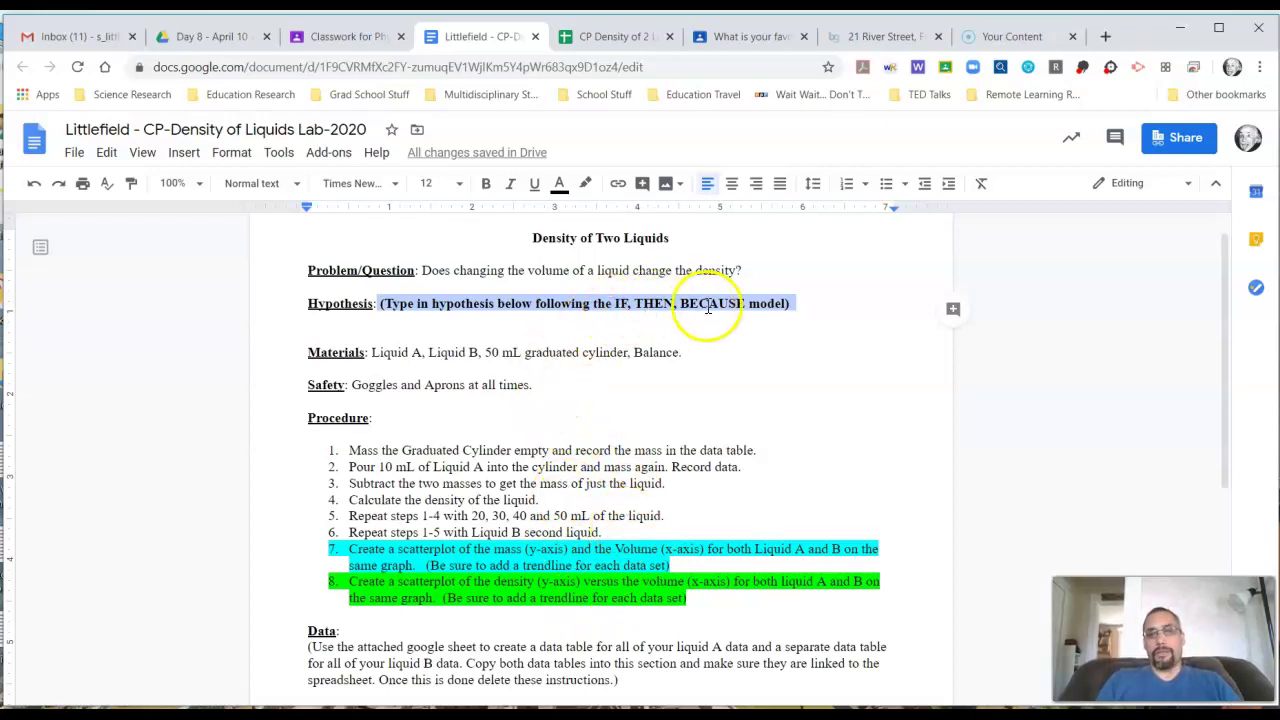
pyautogui.click(766, 332)
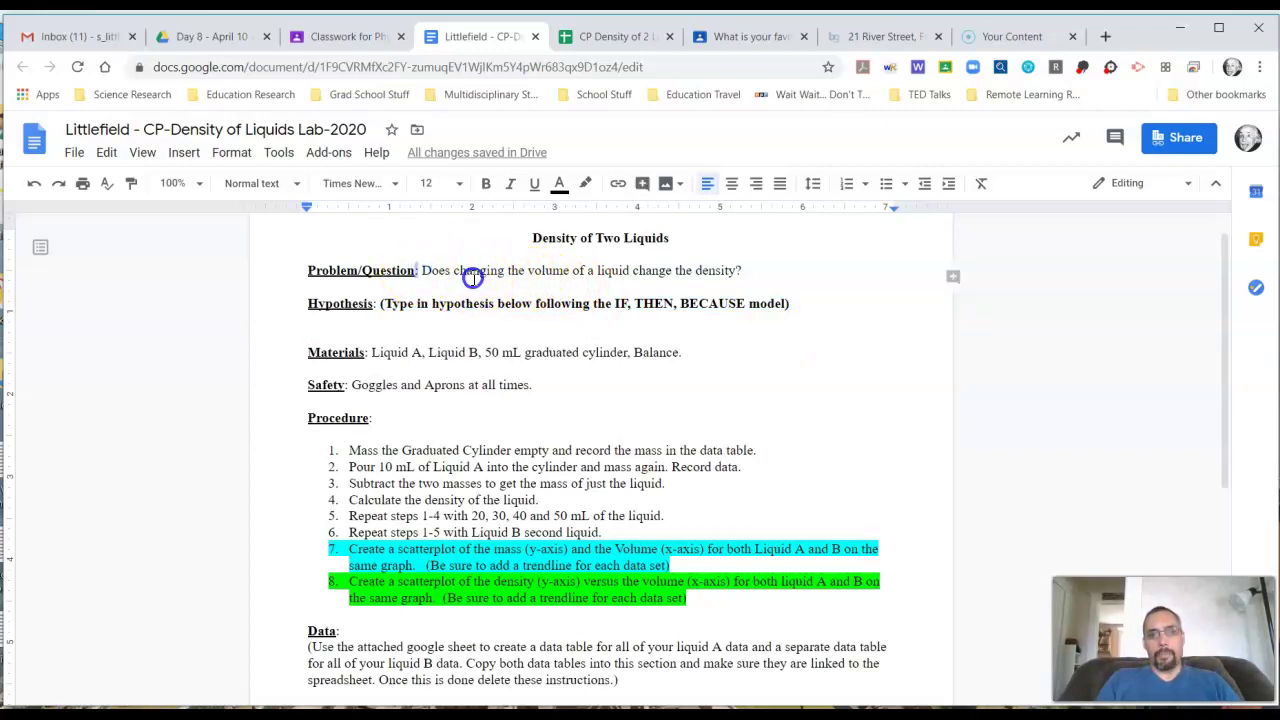
pyautogui.moveTo(472, 278); pyautogui.dragTo(688, 272)
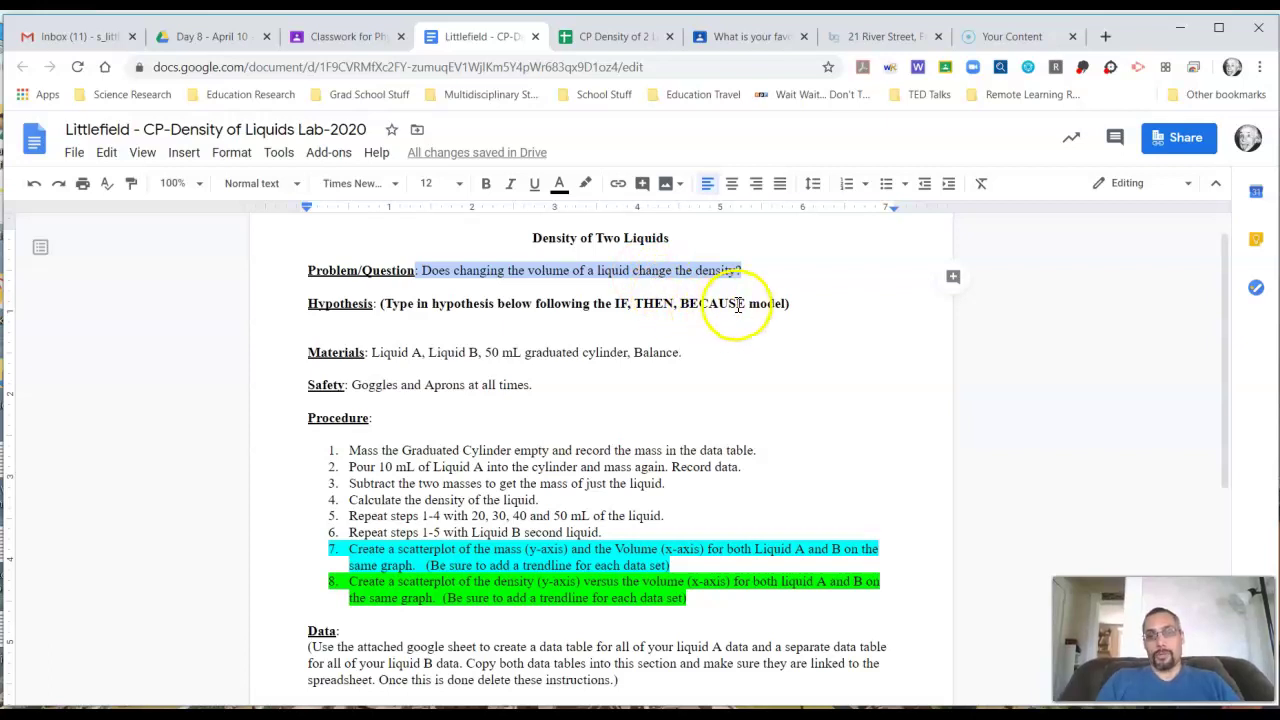
pyautogui.click(805, 308)
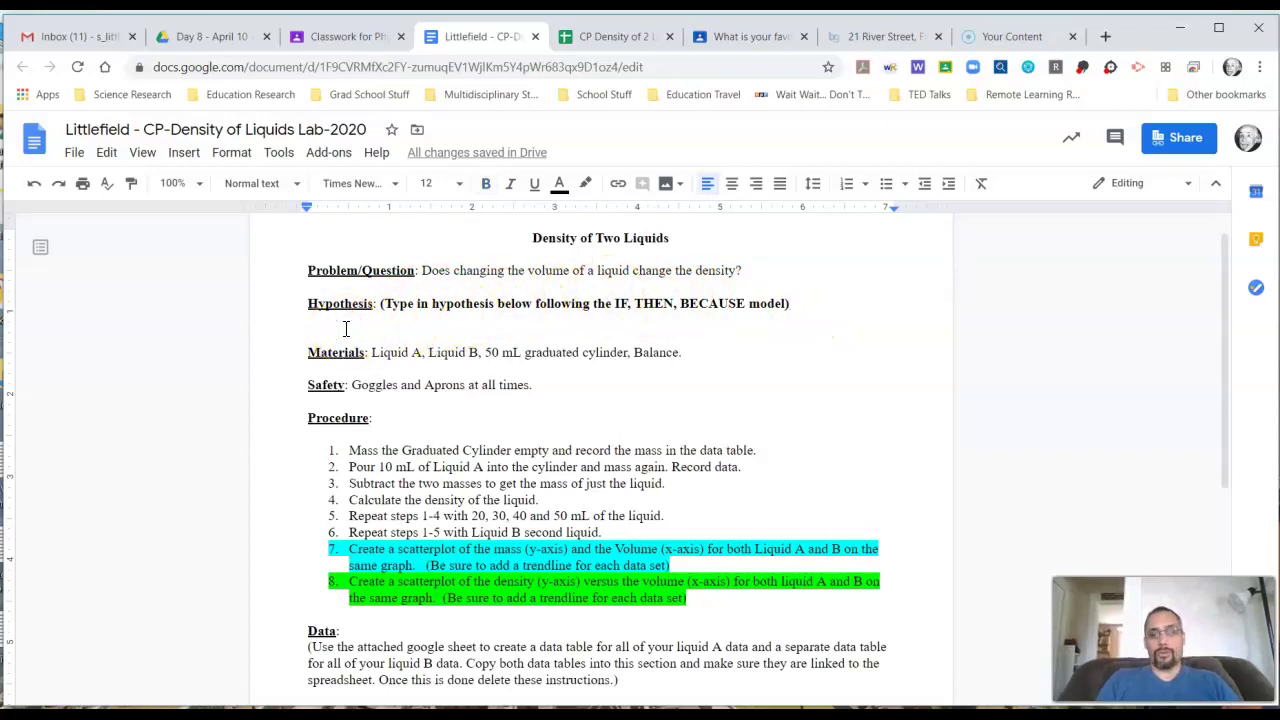
pyautogui.press('BackSpace')
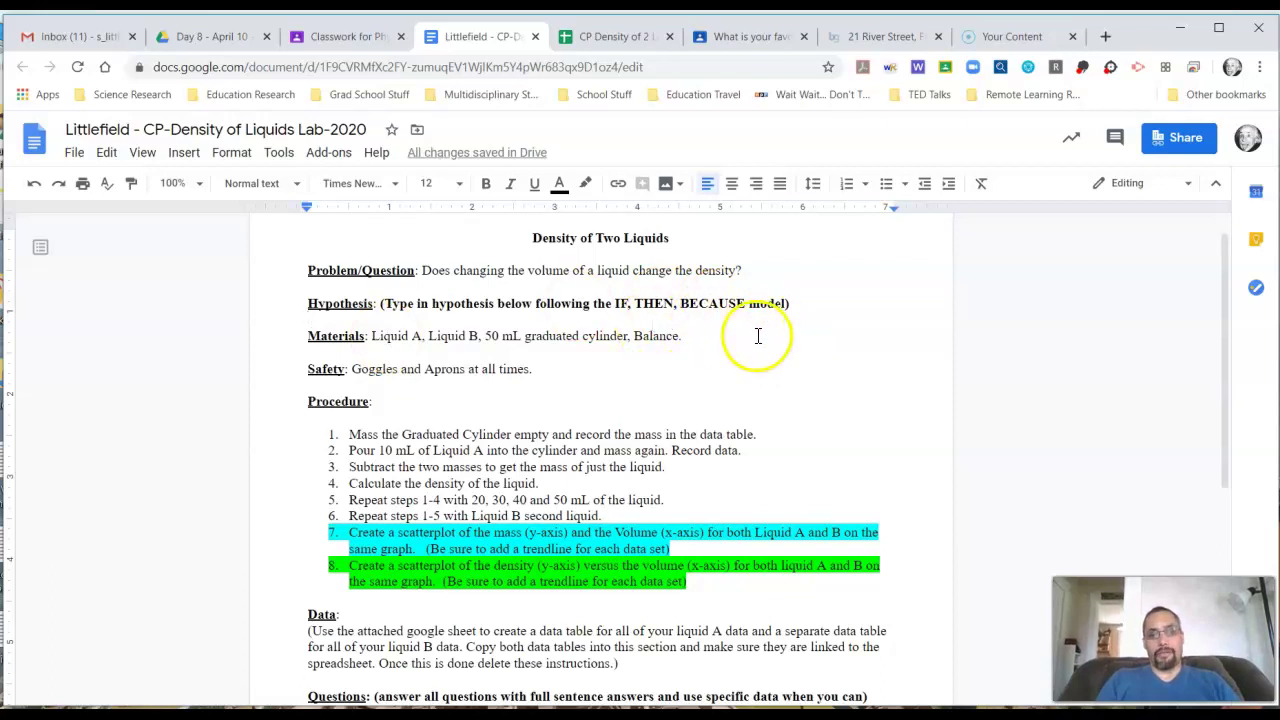
pyautogui.scroll(-3, 492, 345)
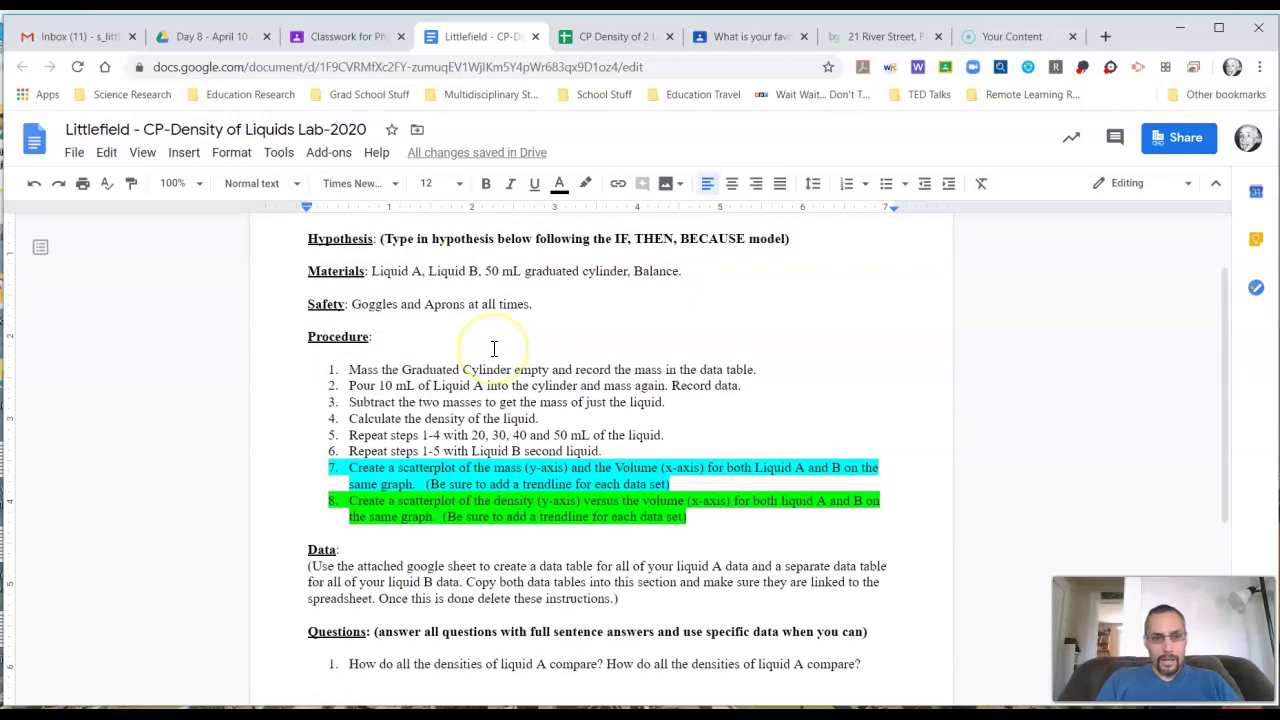
pyautogui.scroll(-2, 492, 350)
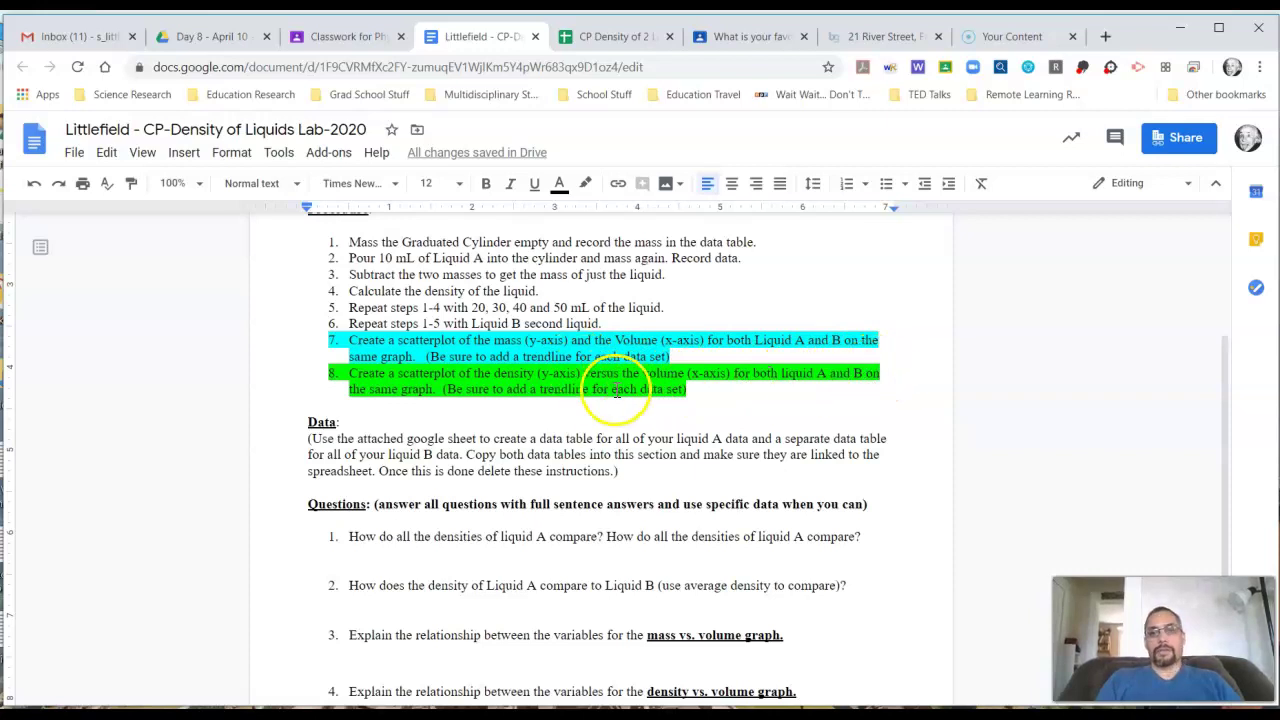
# Switch to the CP Density of 2 Liquids spreadsheet and move the mass-versus-volume chart back over Table 1.
pyautogui.click(588, 38)
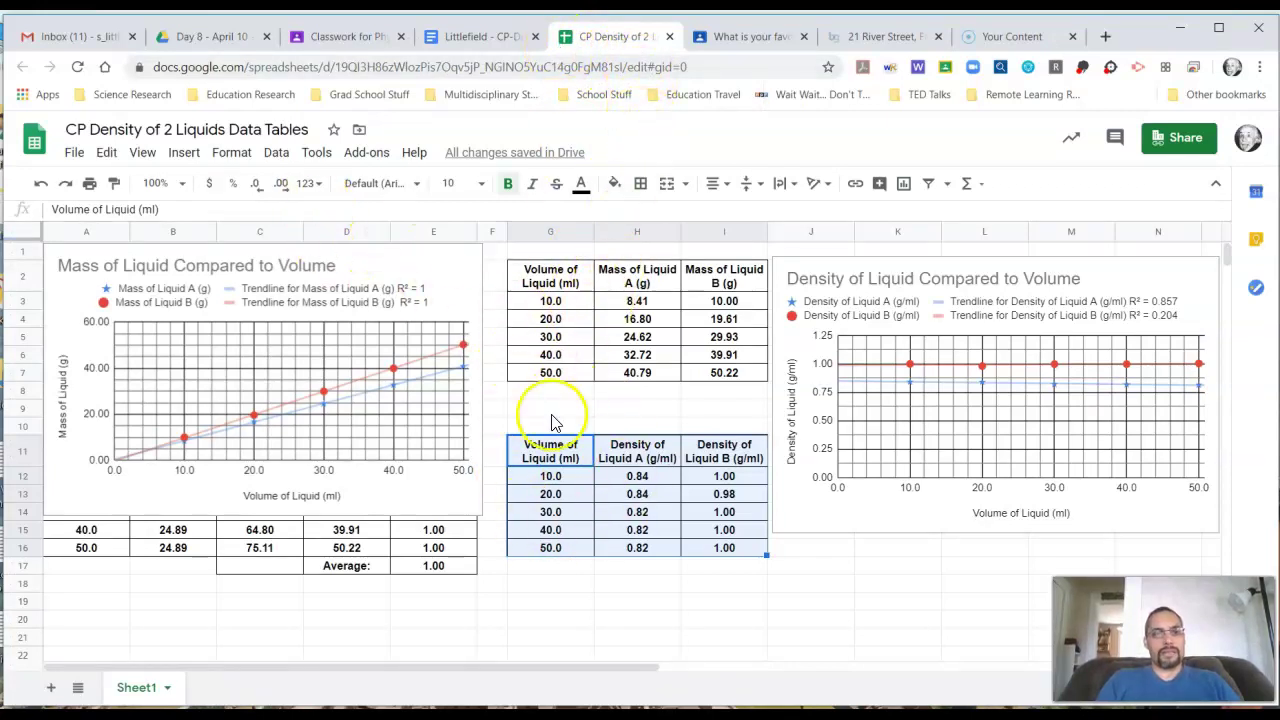
pyautogui.click(588, 583)
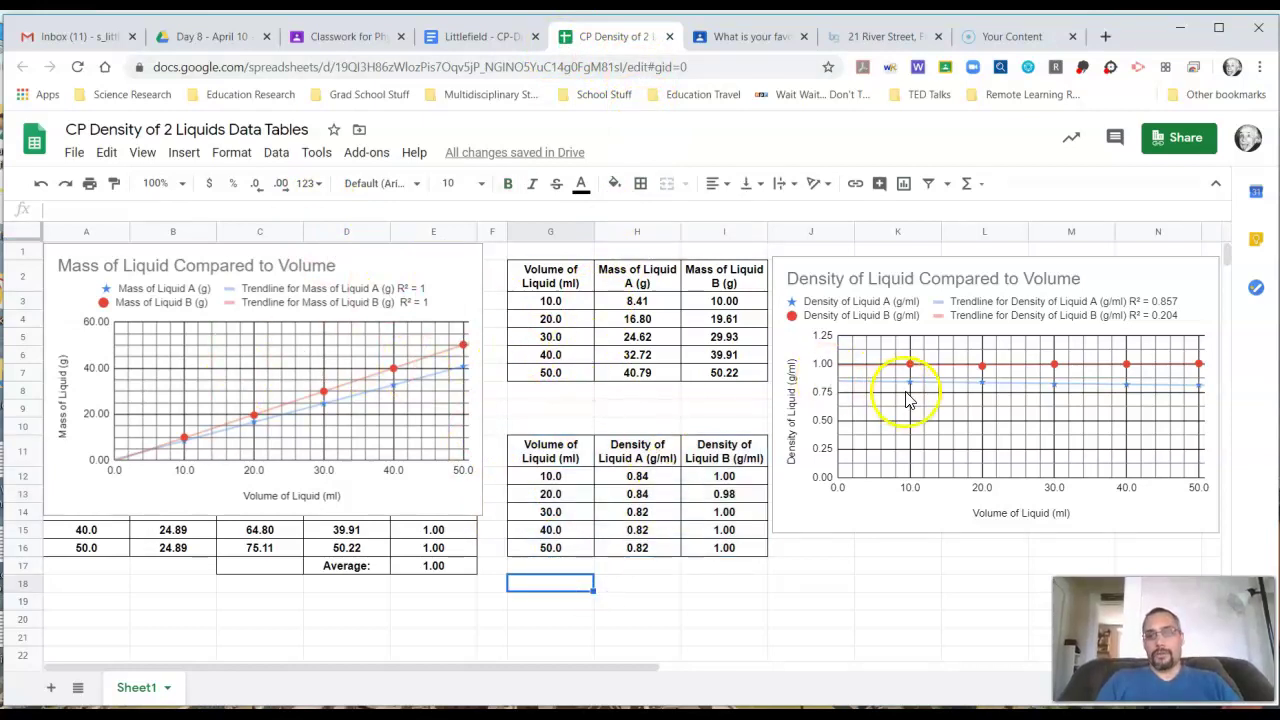
pyautogui.click(452, 261)
pyautogui.moveTo(424, 261); pyautogui.dragTo(417, 569)
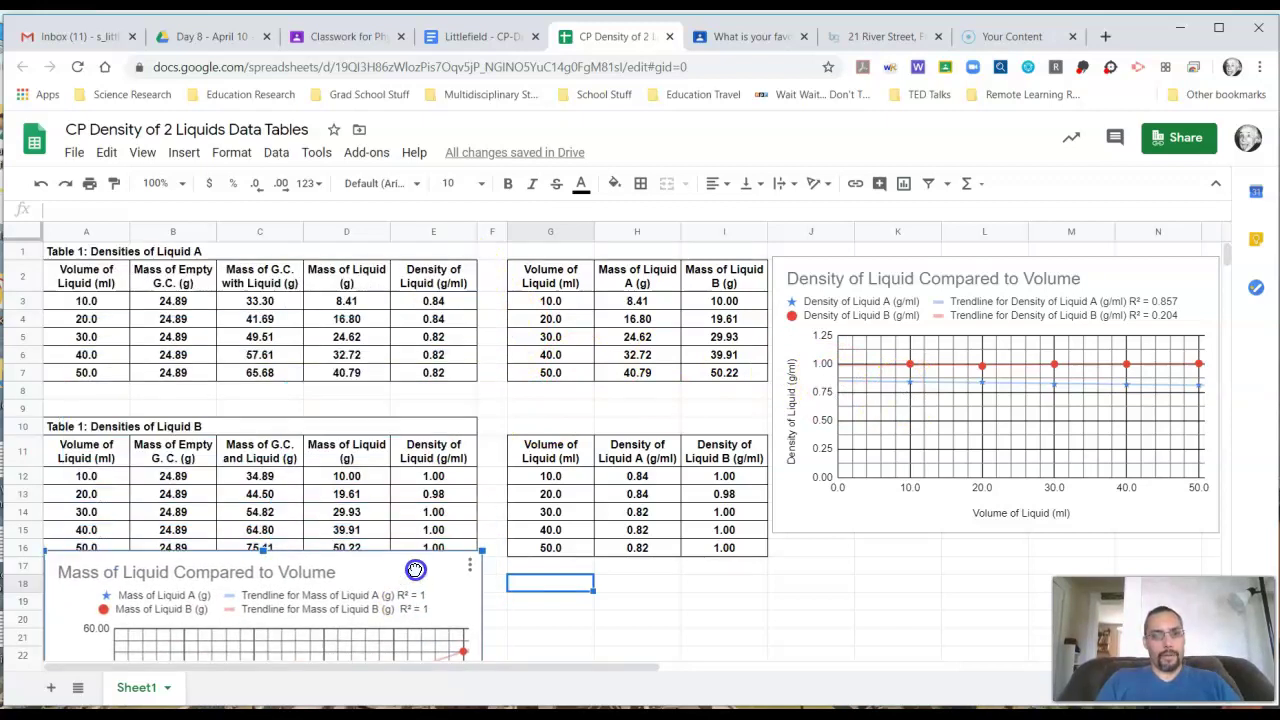
pyautogui.scroll(-3, 260, 345)
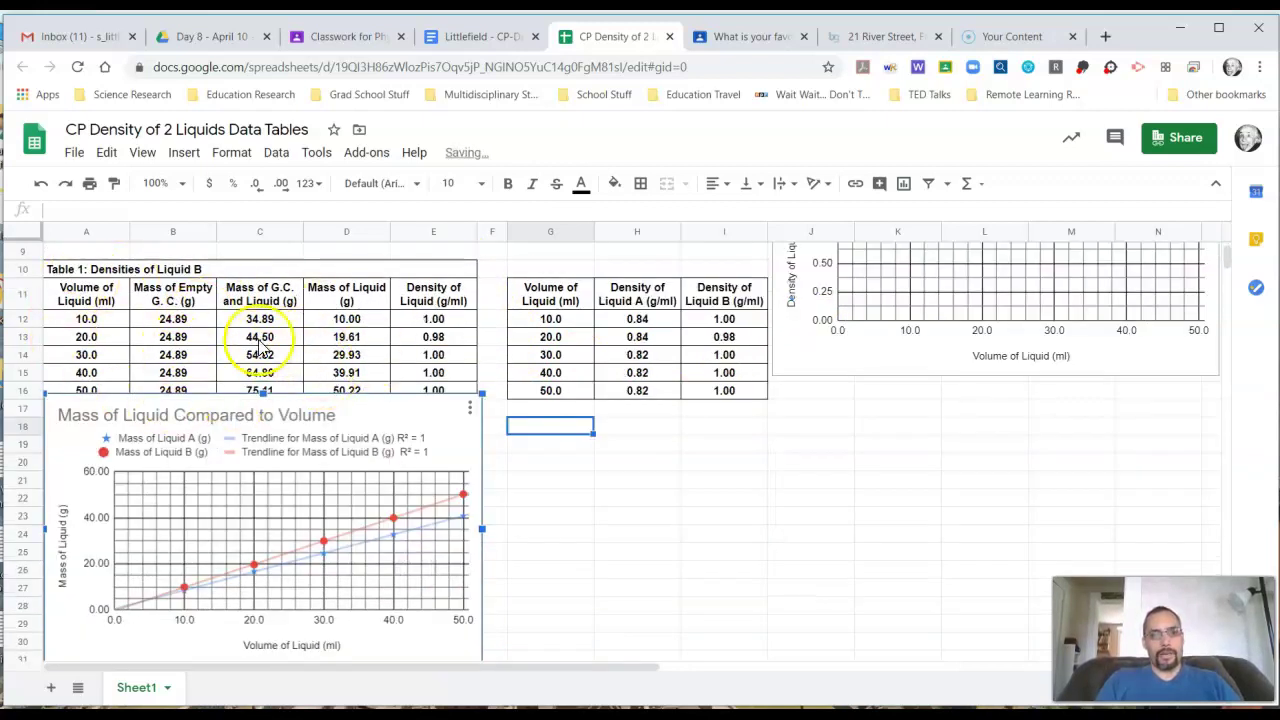
pyautogui.scroll(3, 275, 365)
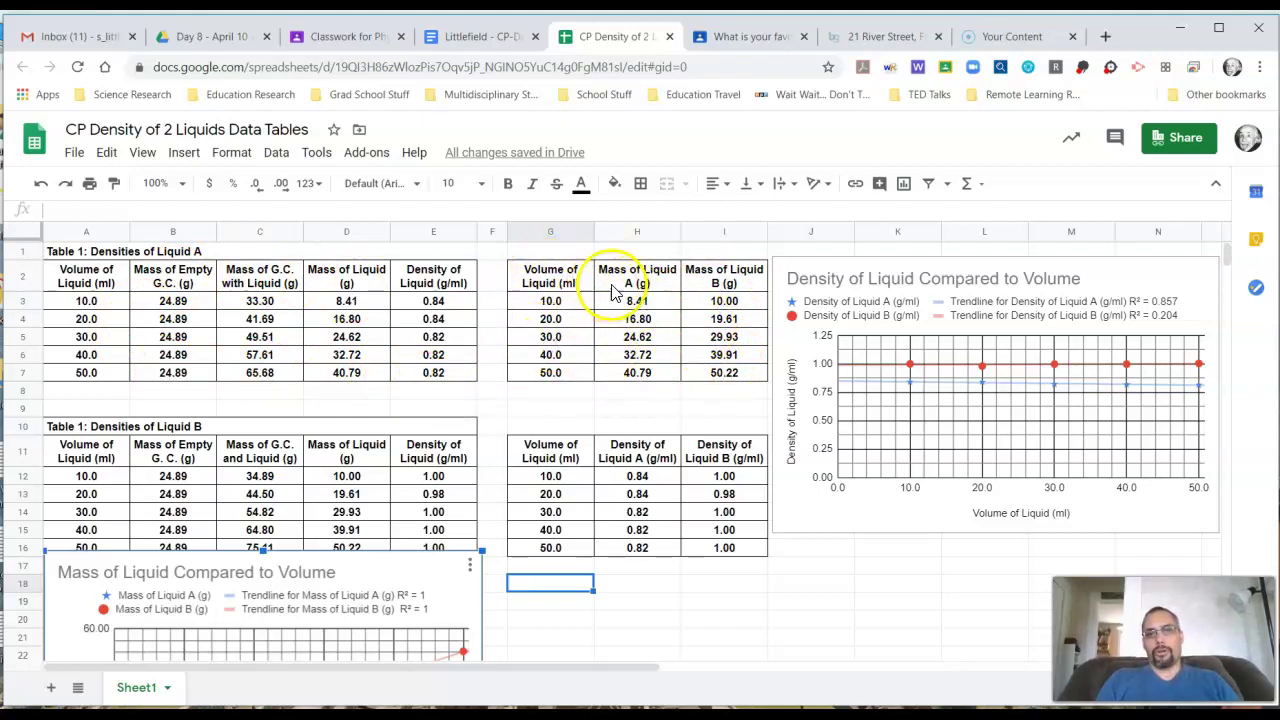
pyautogui.moveTo(371, 569); pyautogui.dragTo(374, 260)
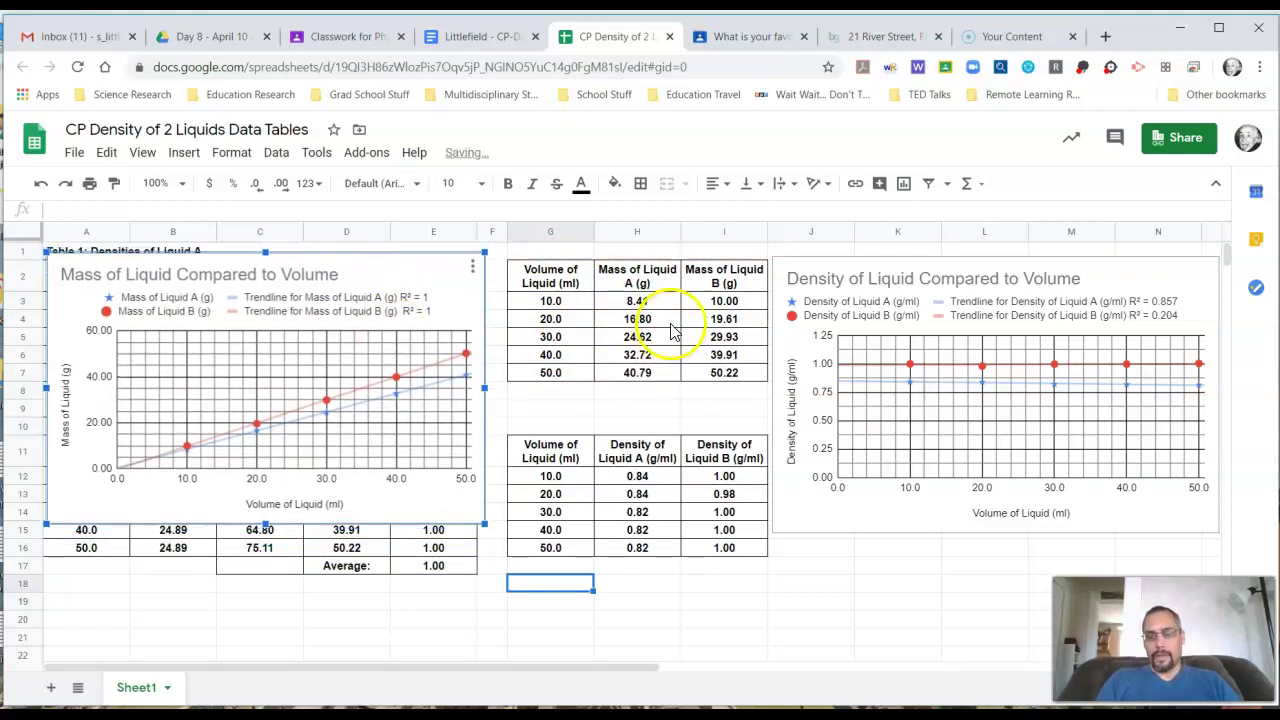
pyautogui.moveTo(660, 320); pyautogui.dragTo(565, 307)
pyautogui.click(578, 303)
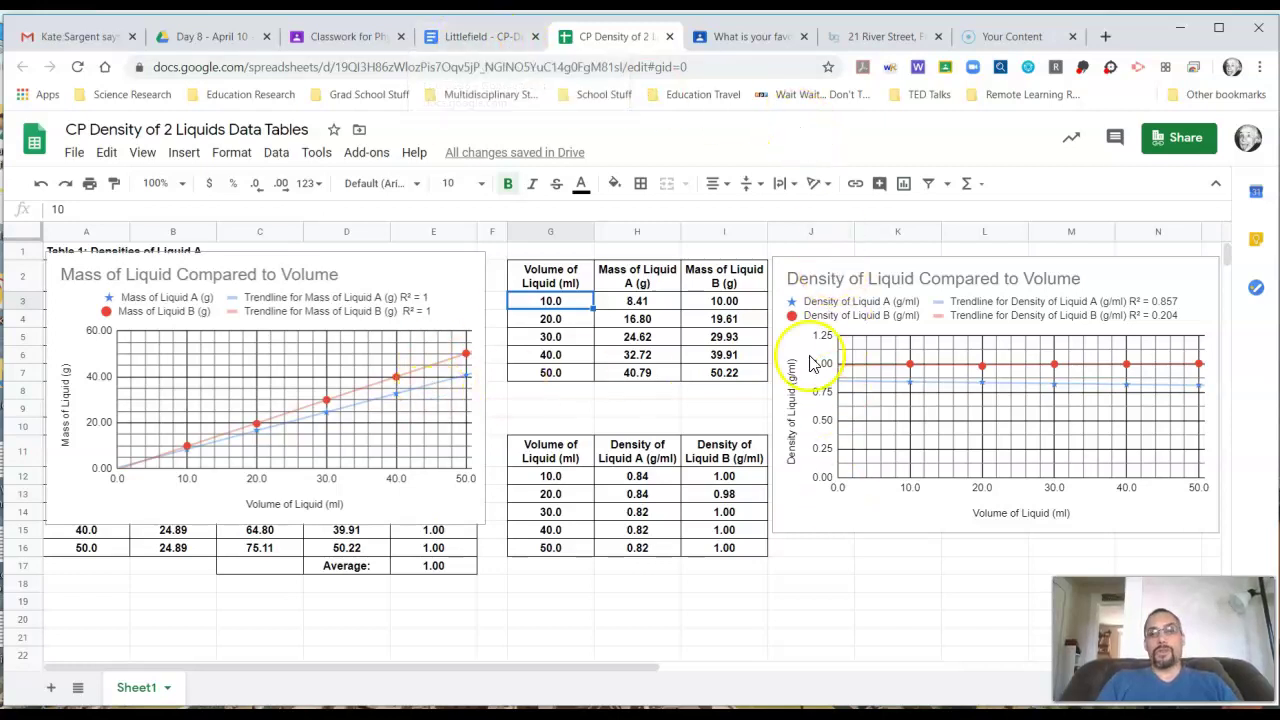
# In question 1, change the repeated 'liquid A' in the second sentence to 'liquid B'.
pyautogui.click(480, 40)
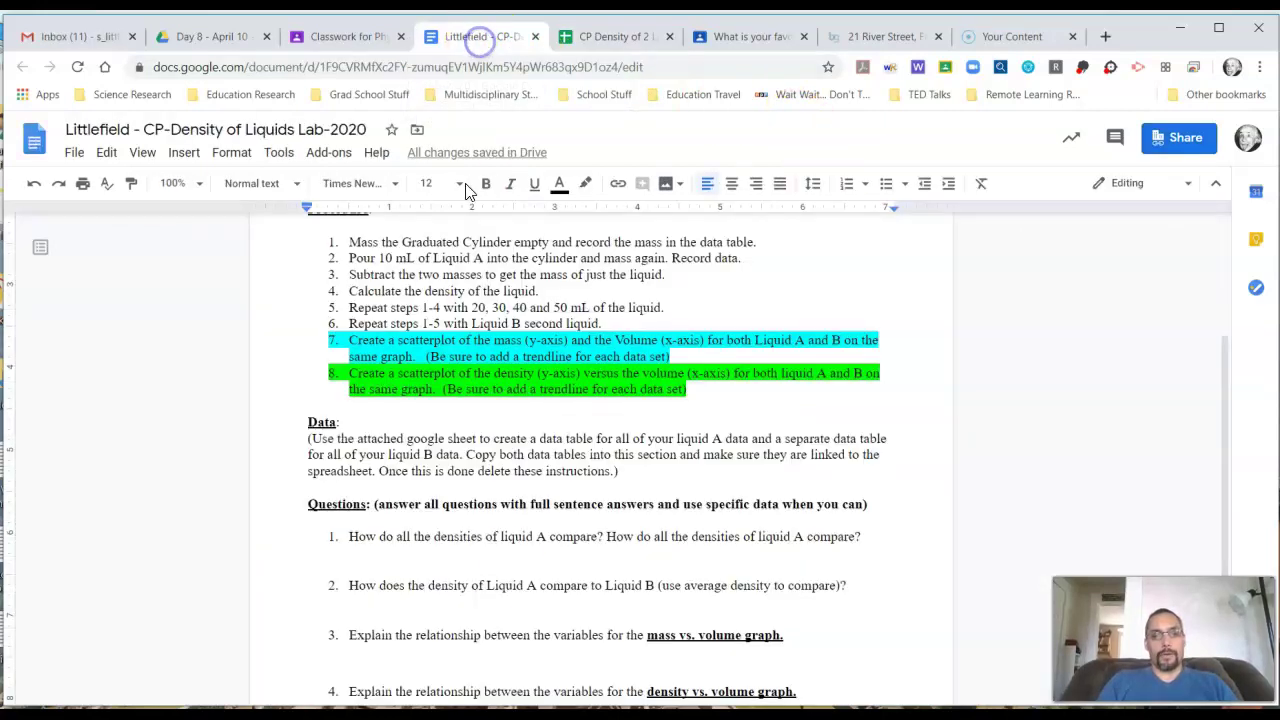
pyautogui.scroll(-3, 449, 498)
pyautogui.scroll(-1, 449, 494)
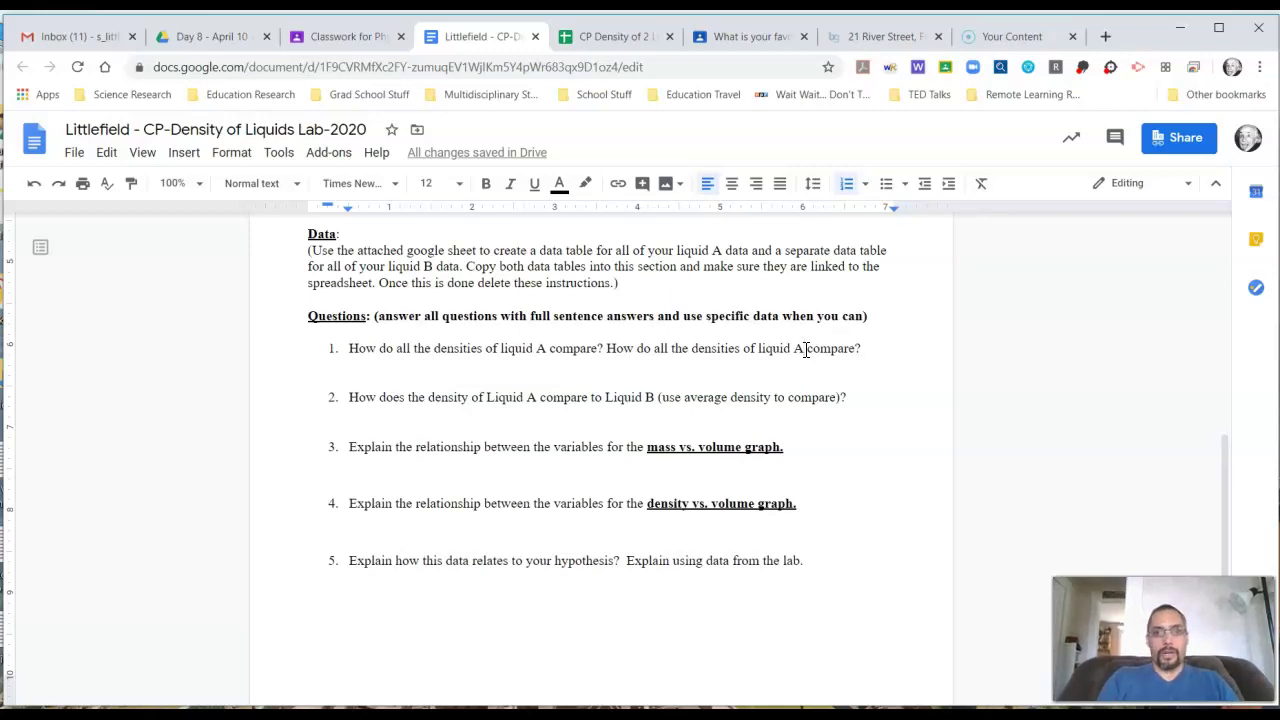
pyautogui.doubleClick(805, 349)
pyautogui.press('BackSpace')
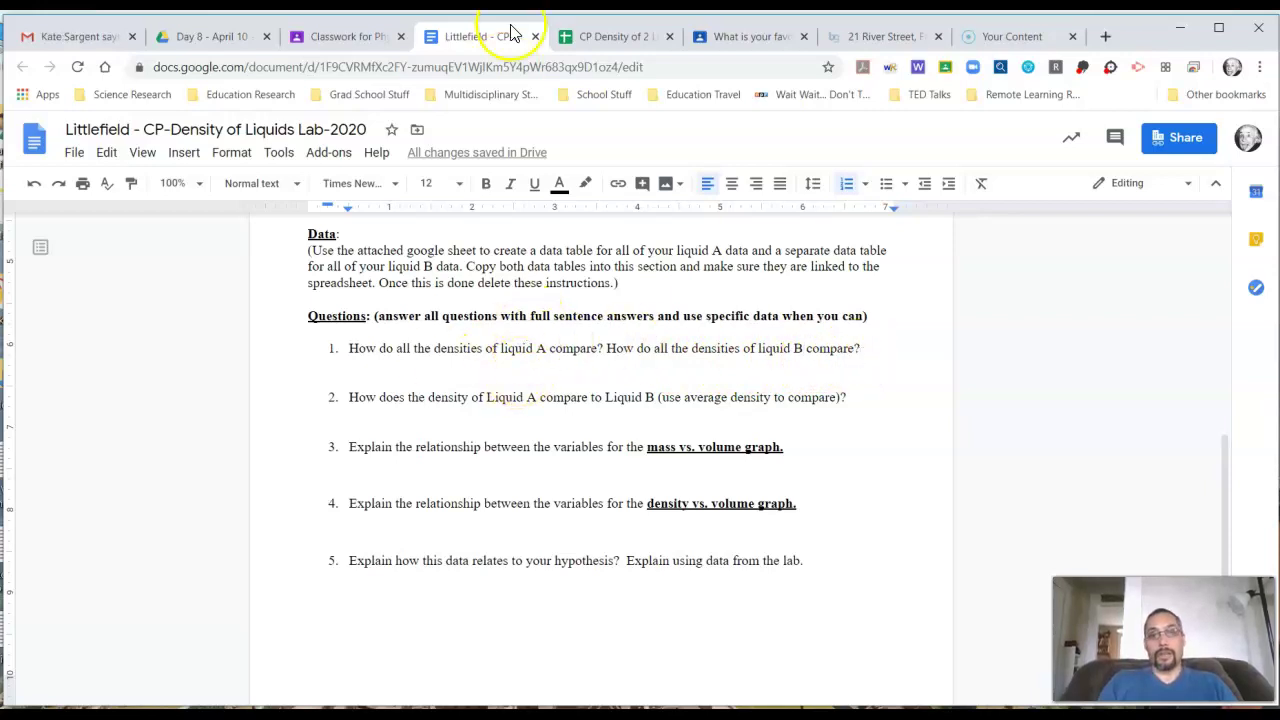
pyautogui.click(614, 40)
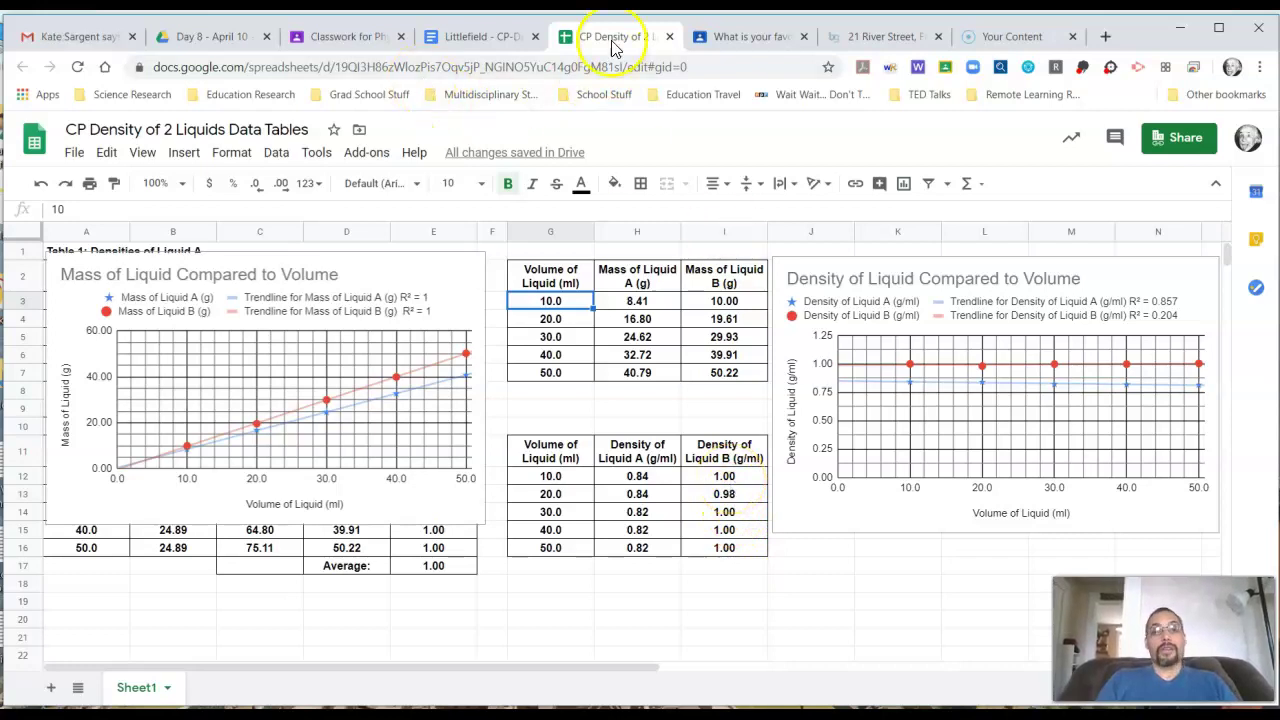
pyautogui.click(476, 46)
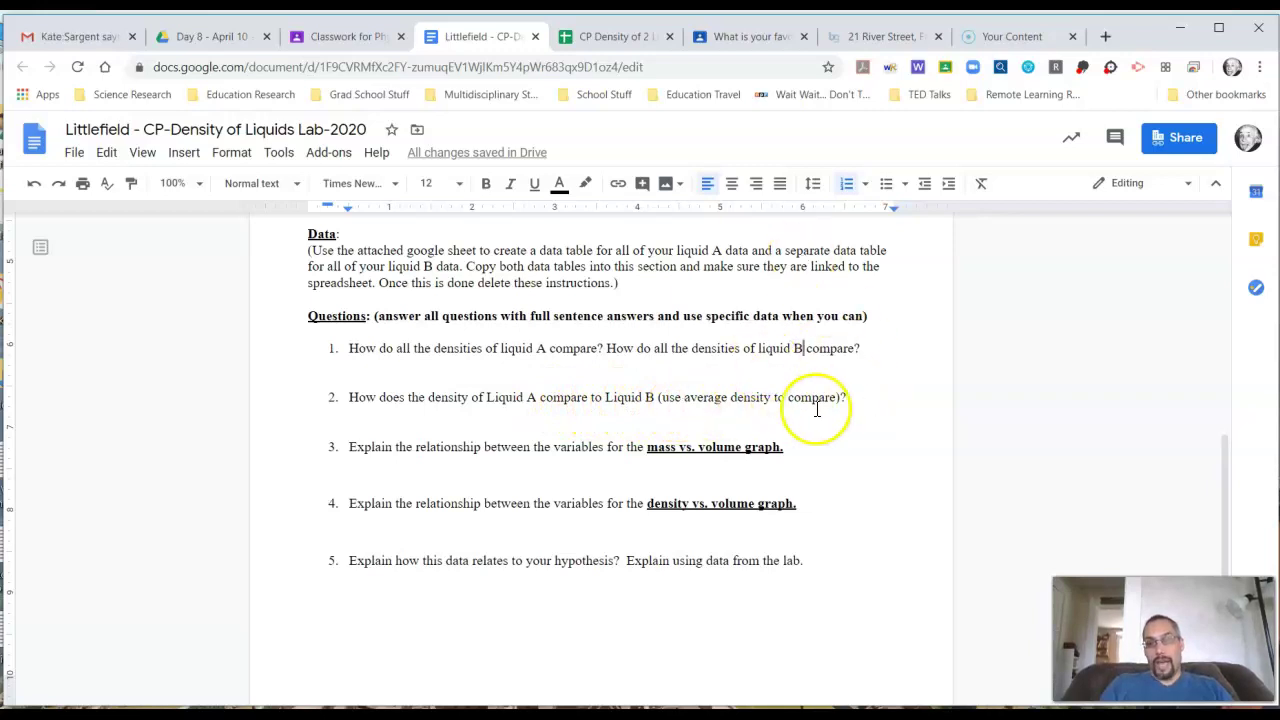
pyautogui.click(614, 37)
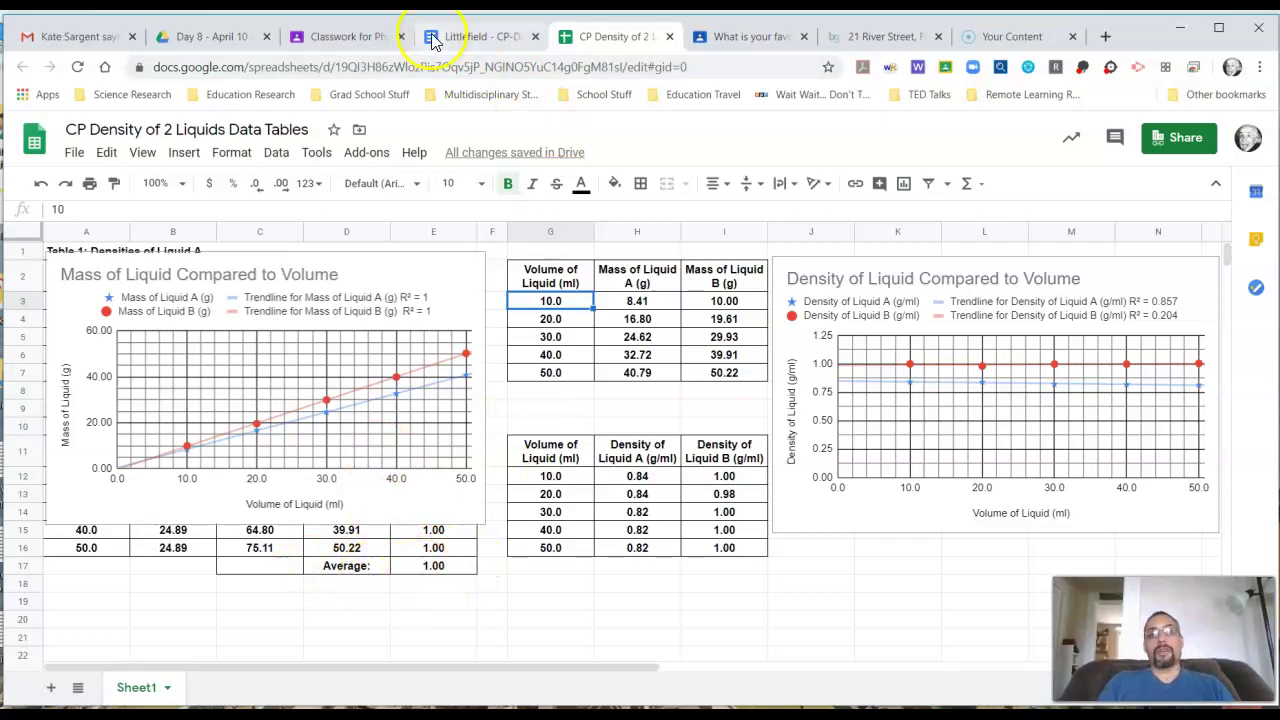
pyautogui.click(463, 40)
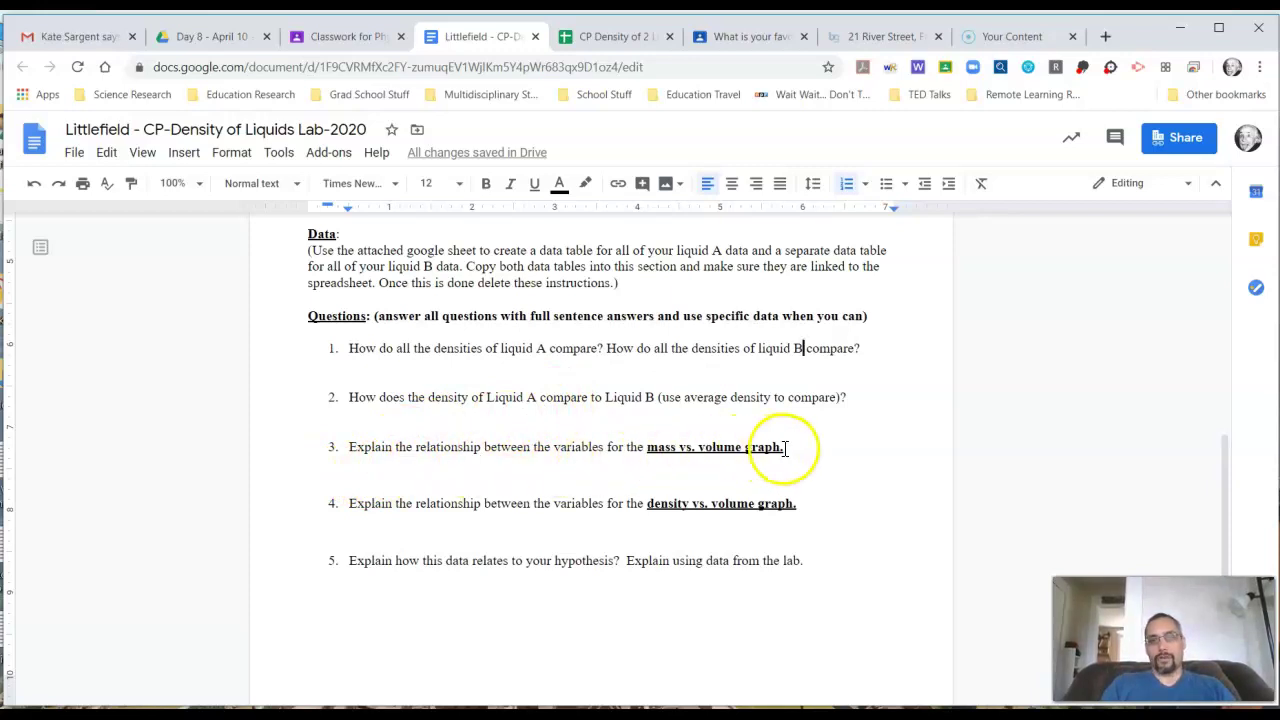
pyautogui.click(610, 38)
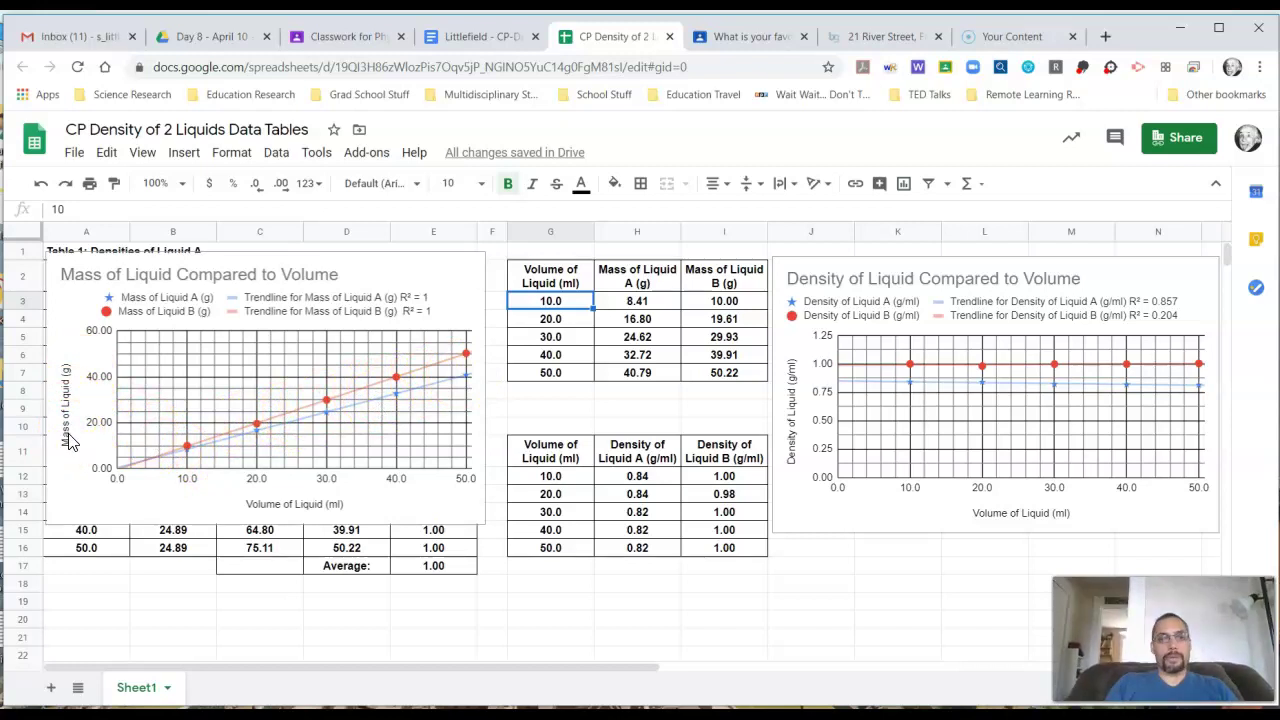
pyautogui.click(459, 47)
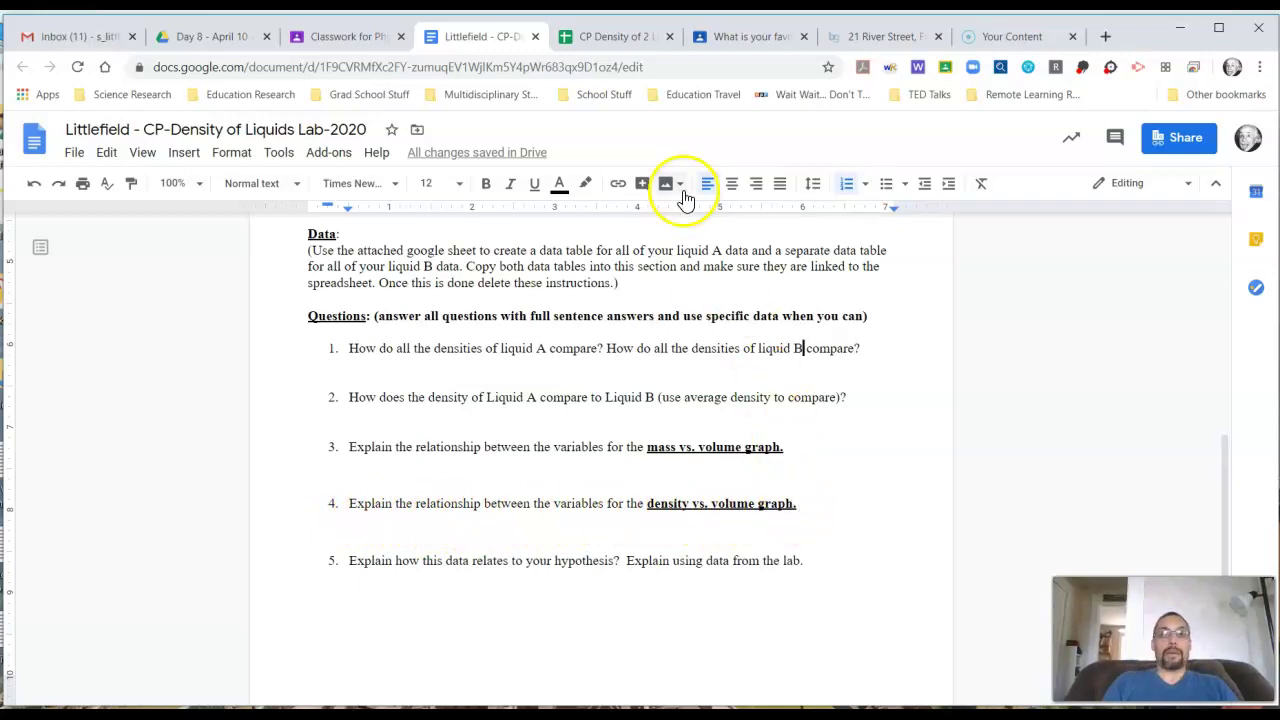
# Switch to the CP Density of 2 Liquids Data Tables spreadsheet.
pyautogui.click(607, 38)
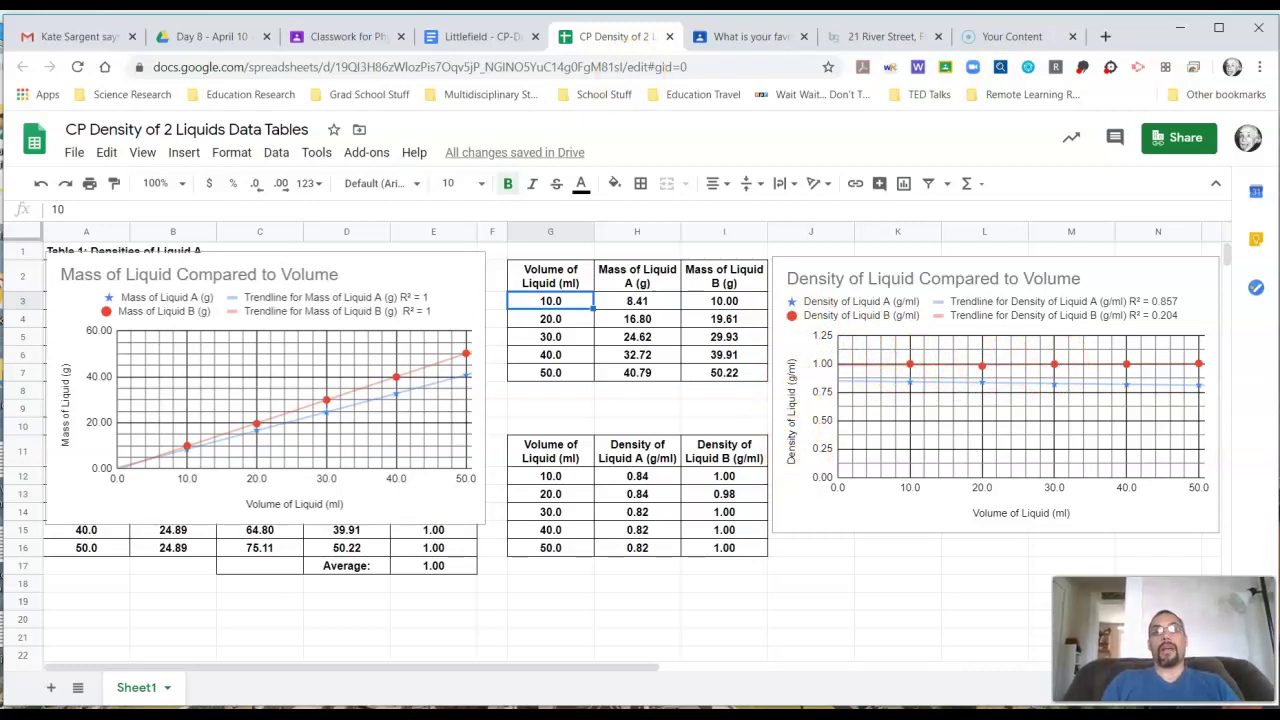
# Return to the Density of Two Liquids handout and scroll to its five Questions.
pyautogui.click(468, 40)
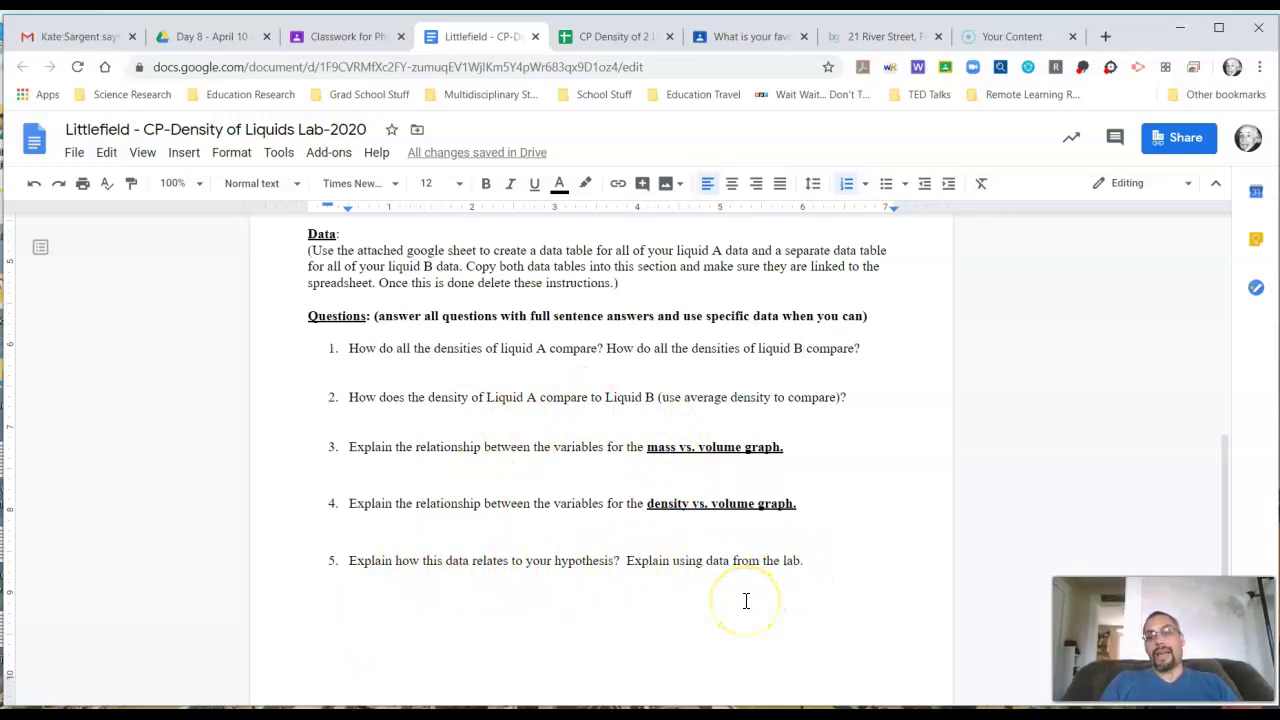
pyautogui.scroll(4, 746, 601)
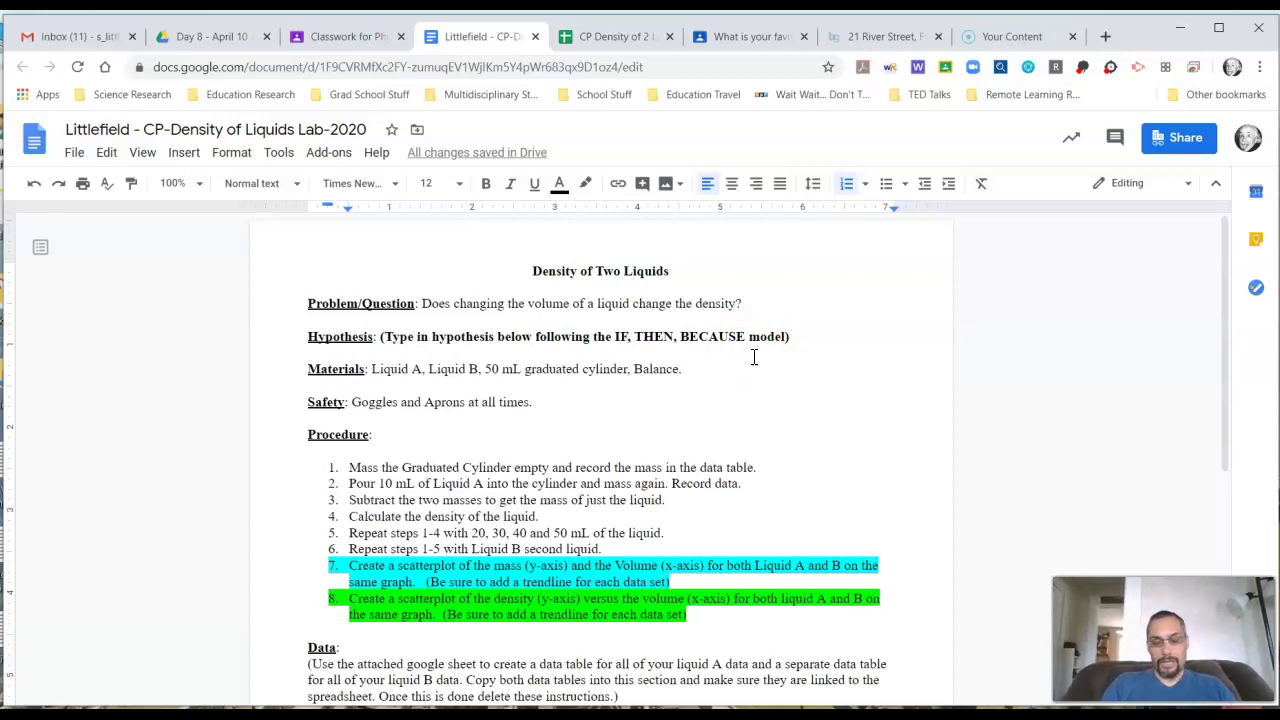
pyautogui.scroll(-5, 714, 357)
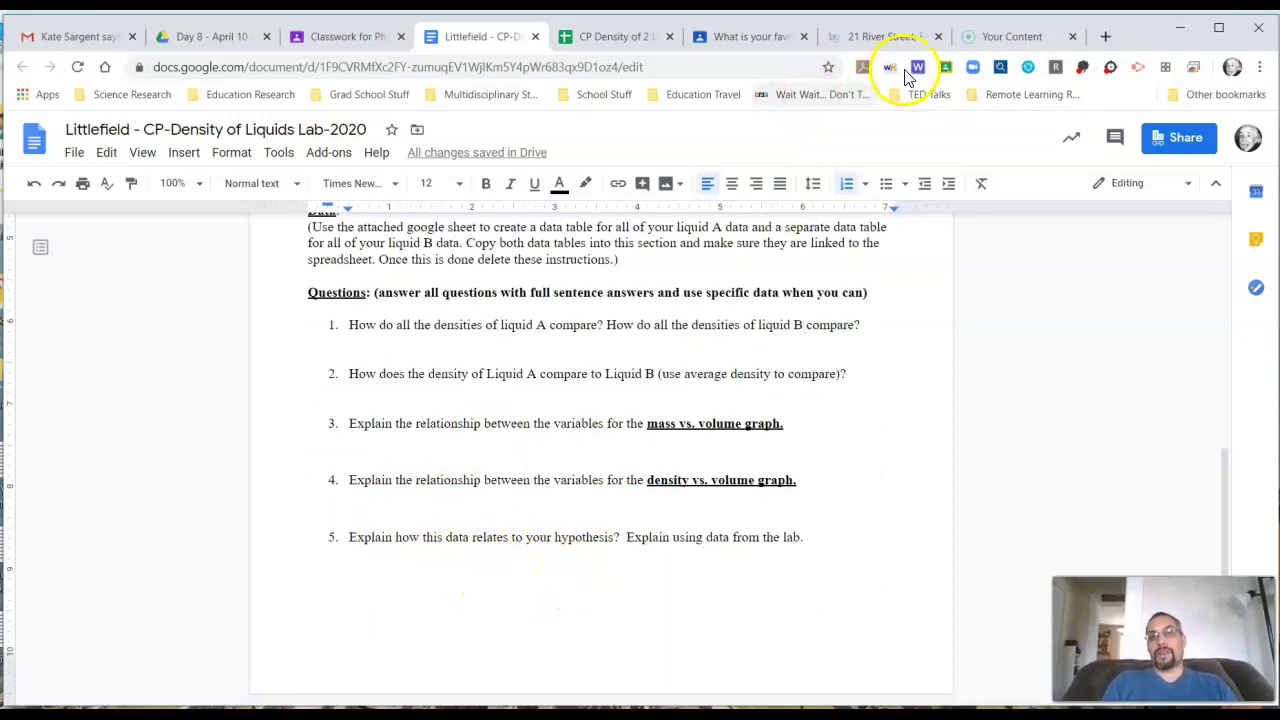
pyautogui.click(625, 37)
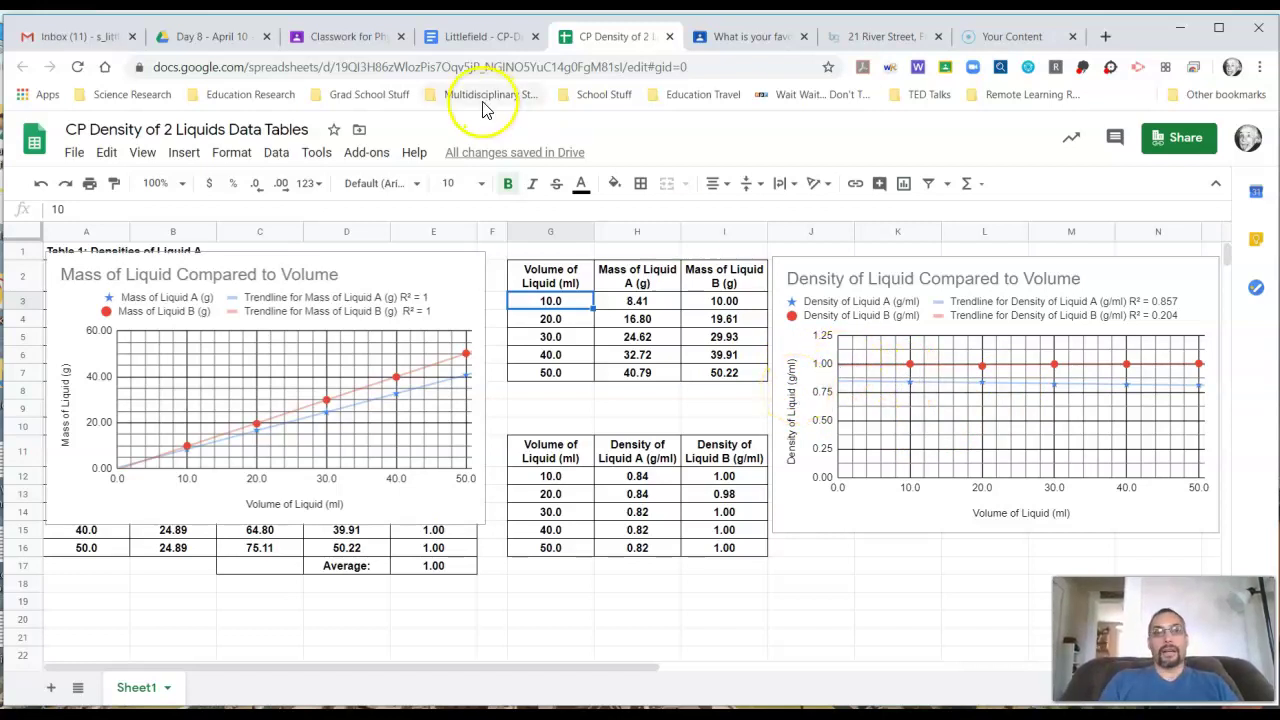
pyautogui.click(480, 36)
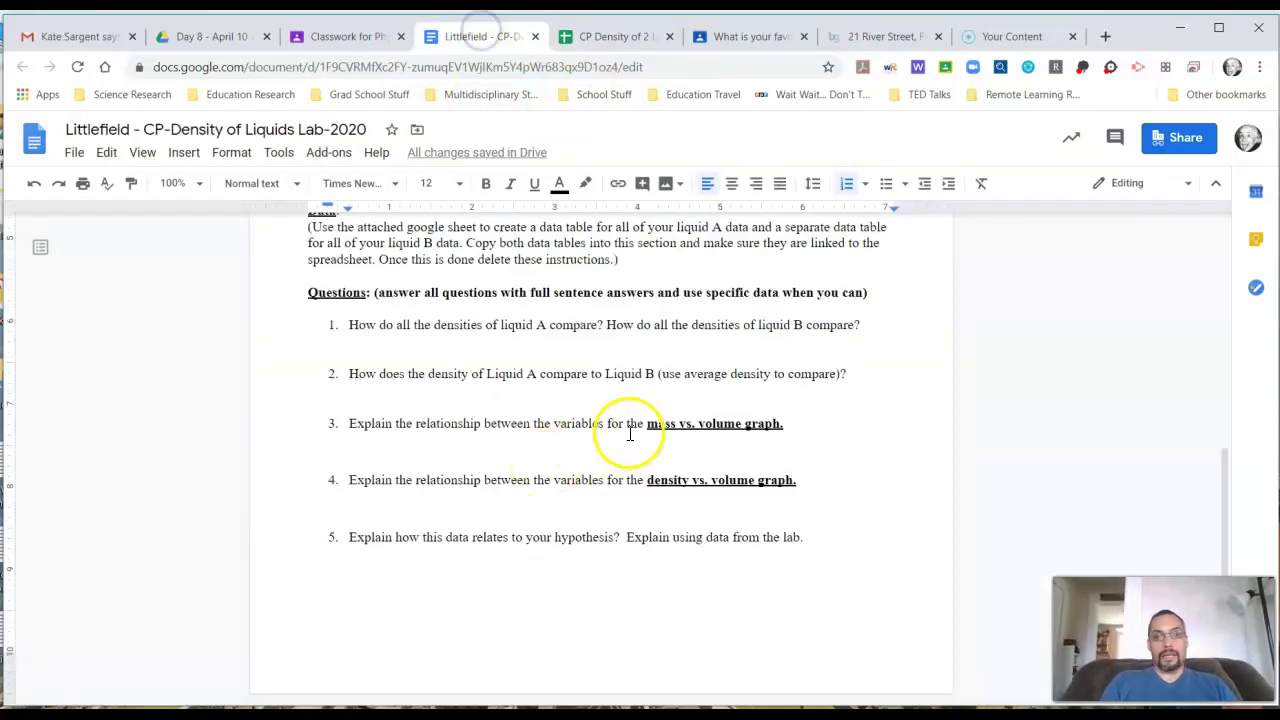